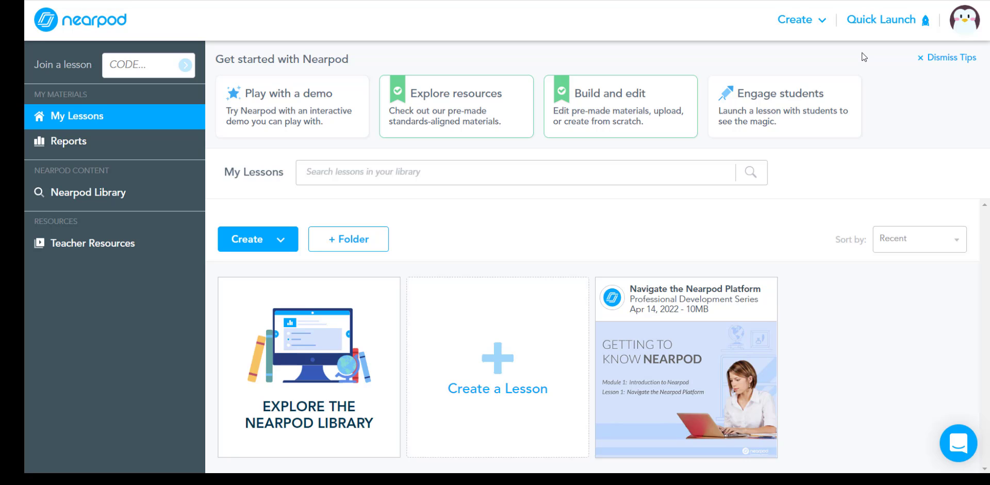
Open the account's lesson settings and turn on Enable Immersive Reader.
click(962, 24)
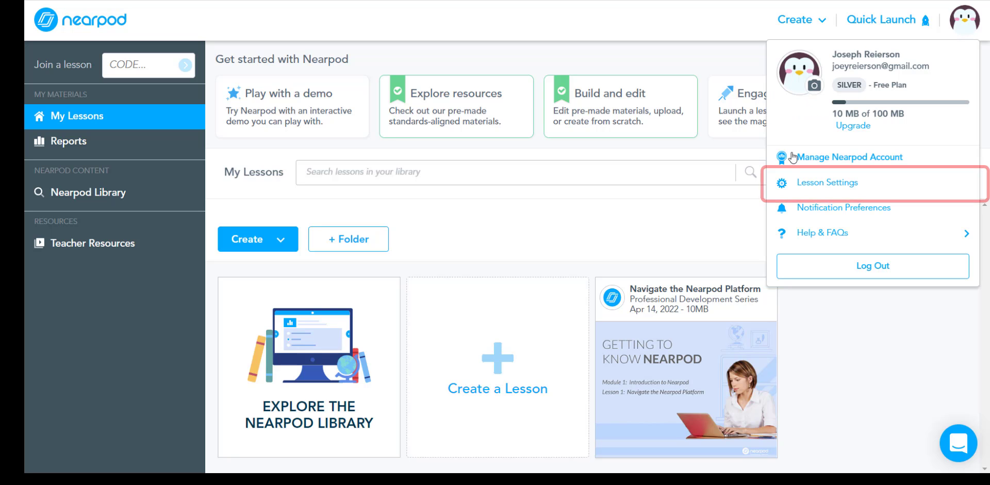
click(810, 183)
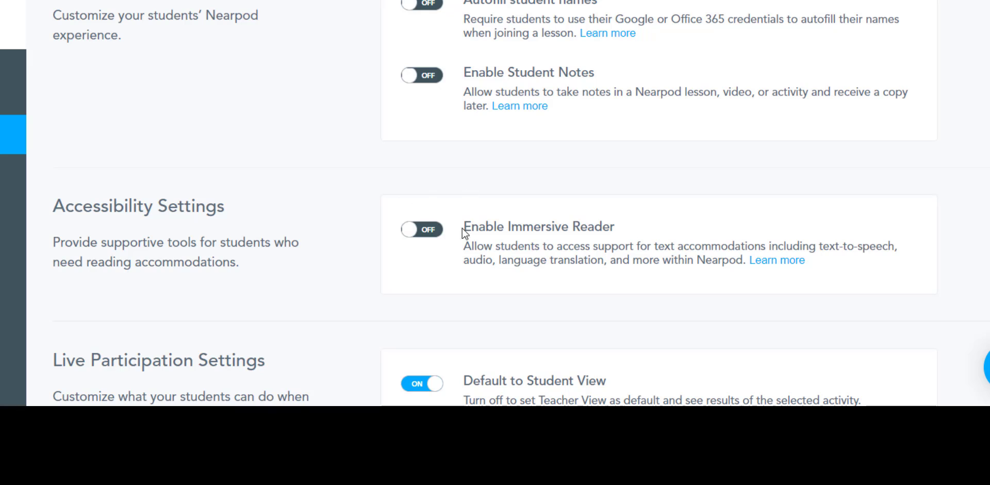
click(428, 235)
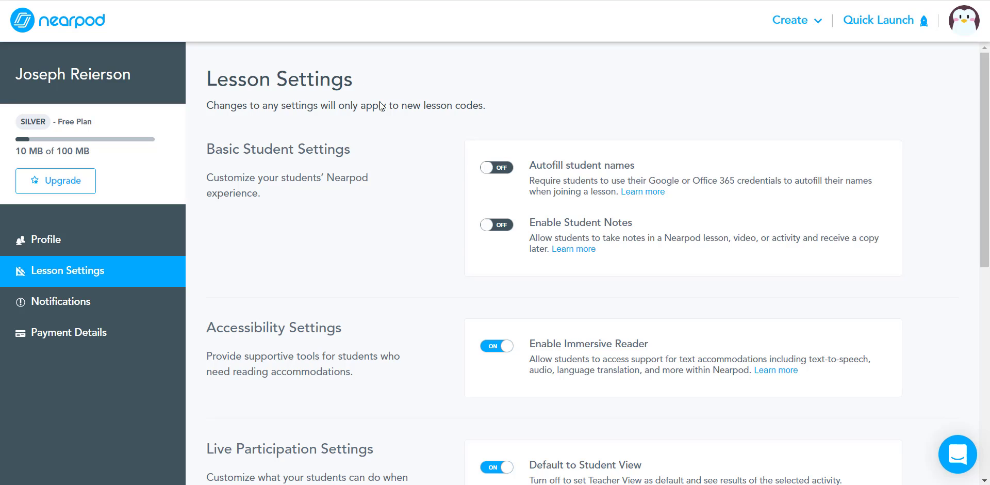
Return to My Lessons and start creating a new lesson.
click(78, 25)
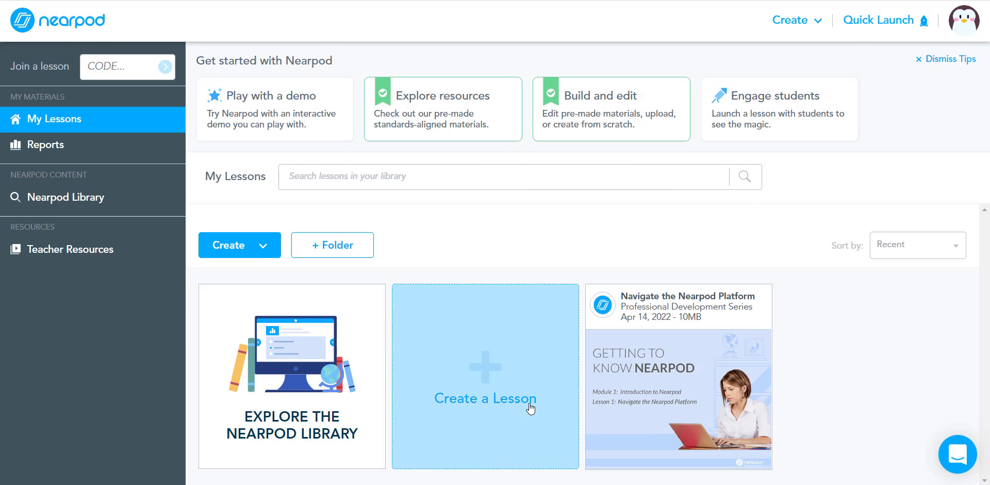
click(487, 353)
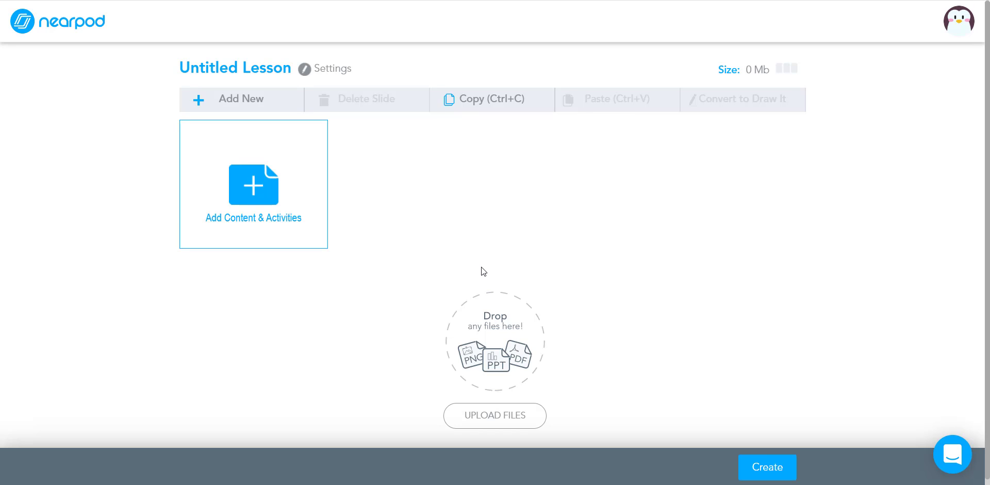
Browse the available content and activity types and the PhET simulation catalogue without adding anything.
click(258, 157)
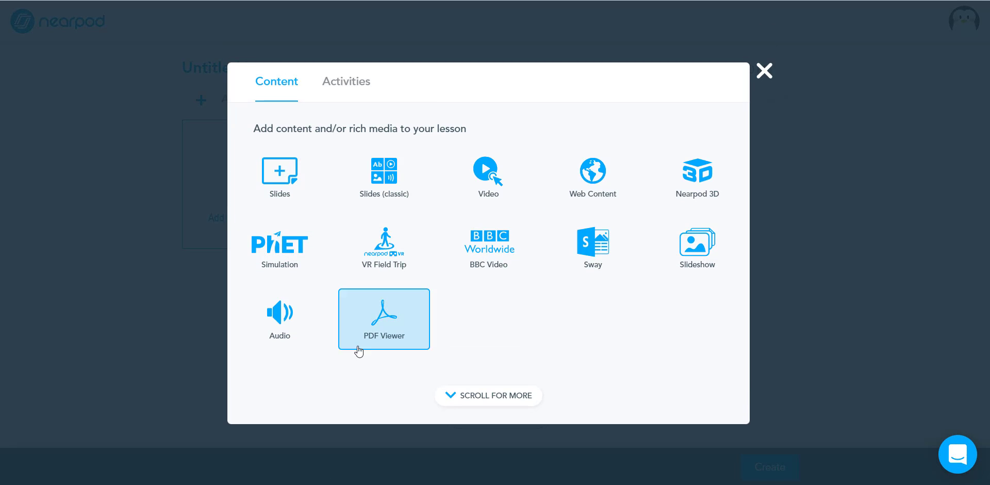
click(481, 396)
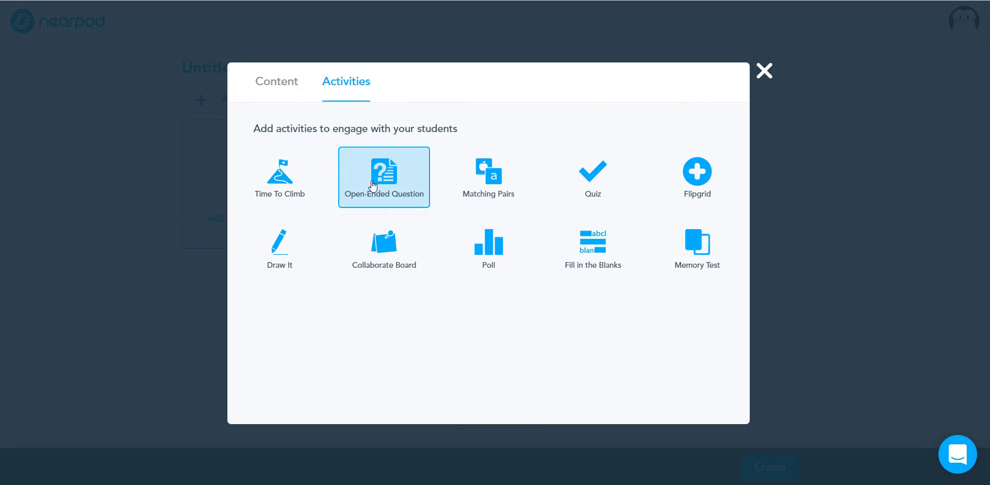
click(281, 87)
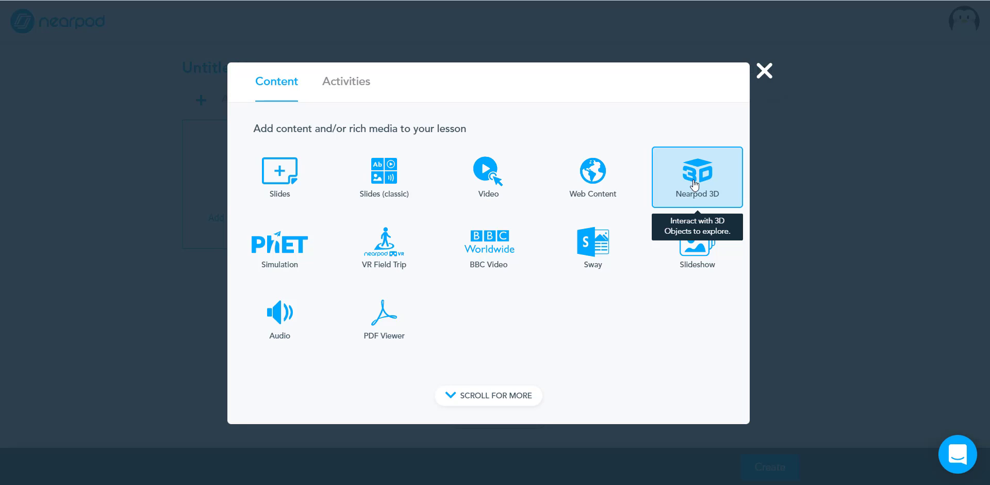
click(290, 257)
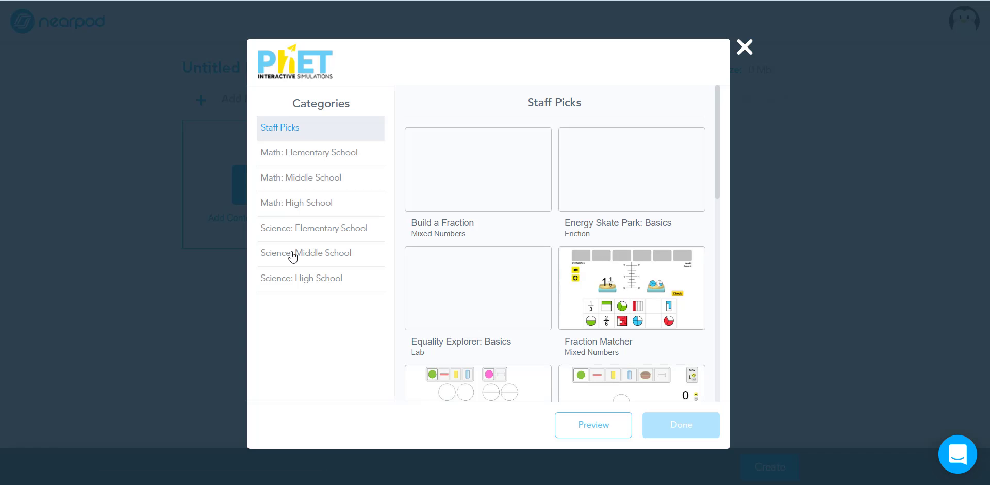
scroll(556, 202, down, 3)
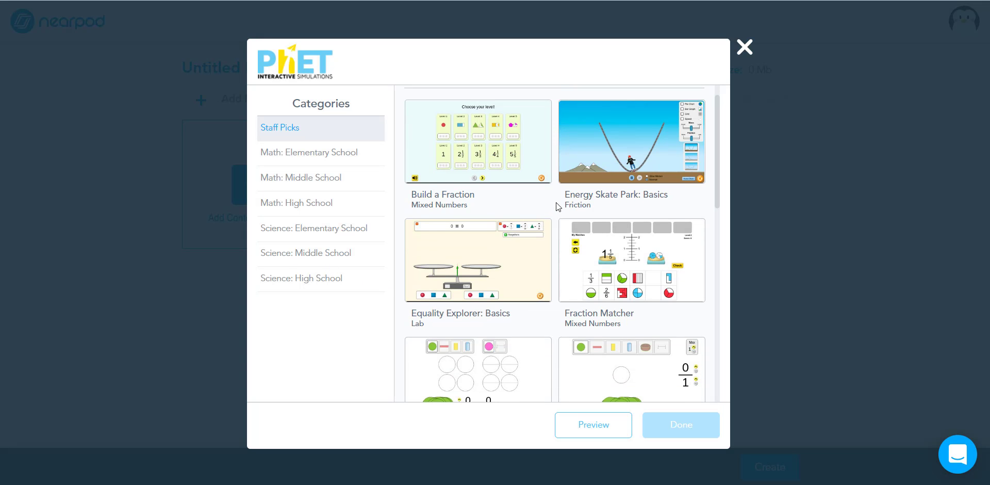
scroll(557, 221, down, 3)
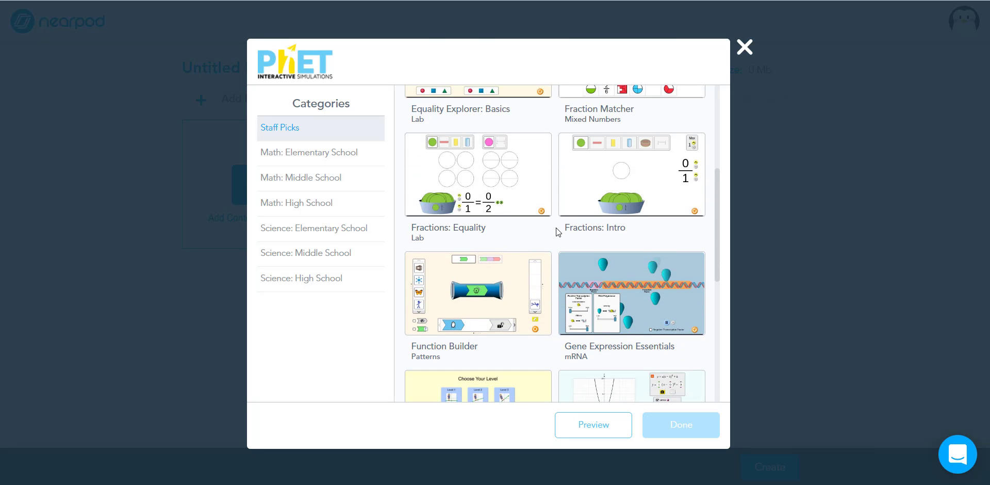
click(744, 47)
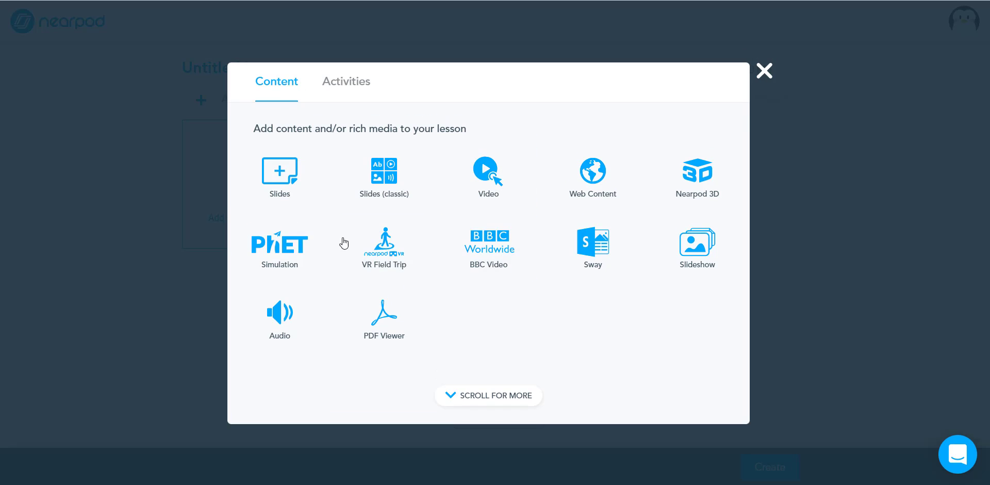
Add a VR Field Trip slide showing Beside Sydney's Opera House to the lesson.
click(375, 260)
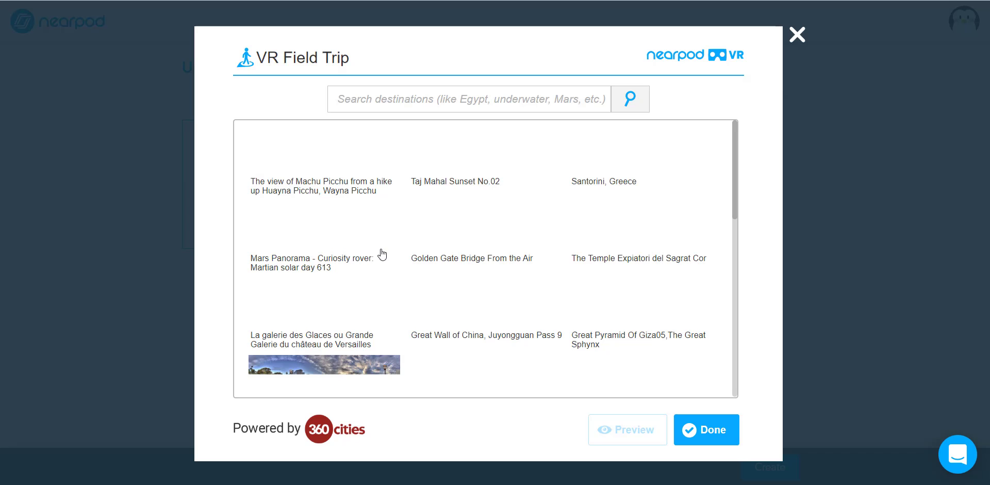
scroll(459, 268, down, 7)
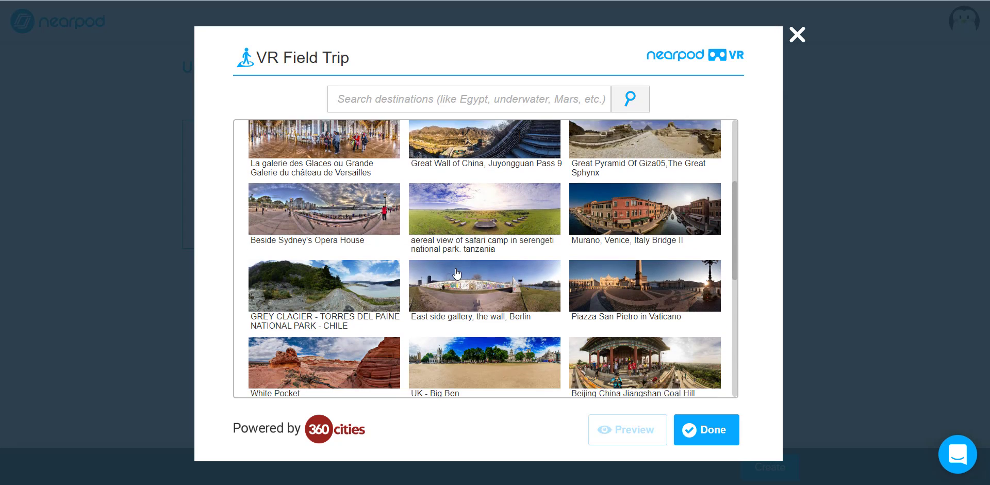
scroll(488, 291, up, 4)
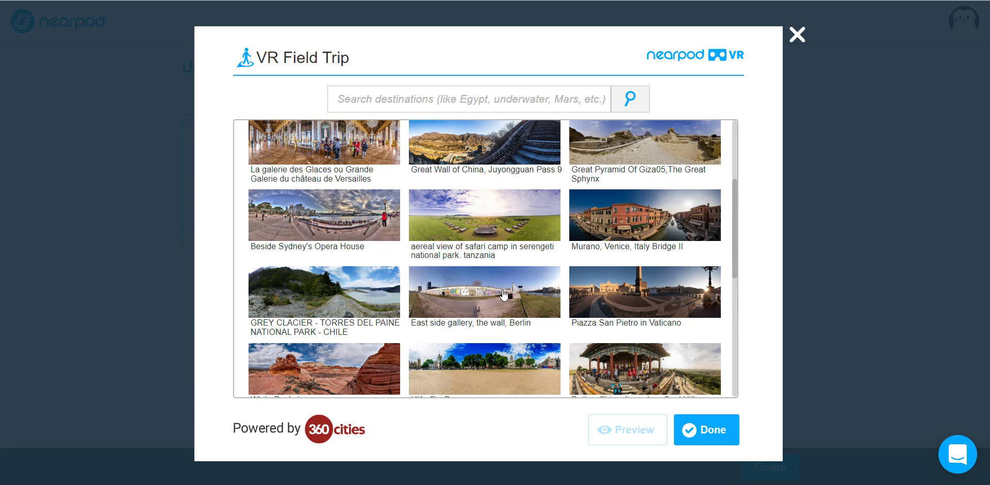
click(340, 209)
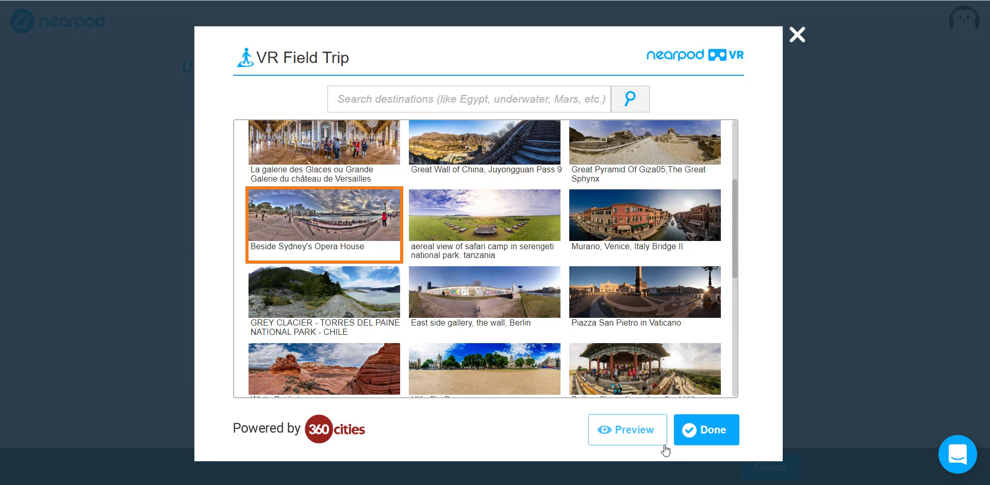
click(695, 427)
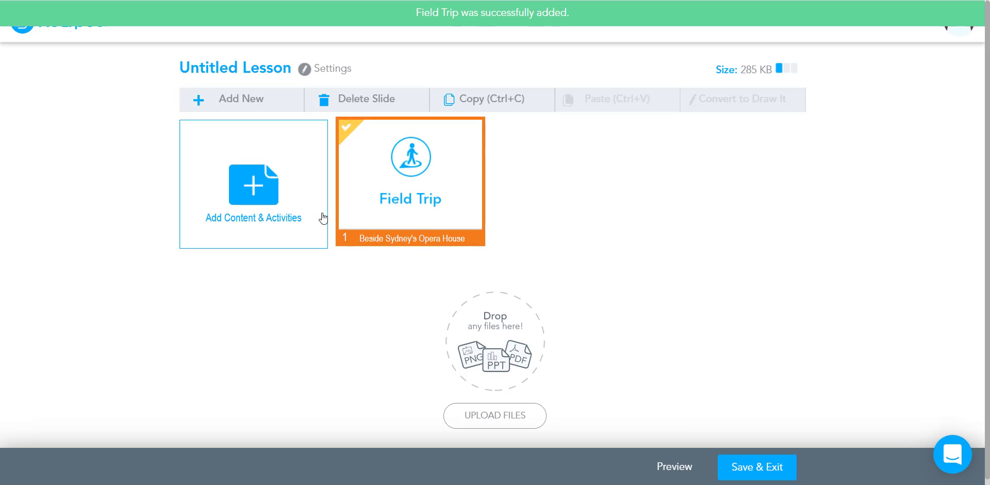
click(287, 191)
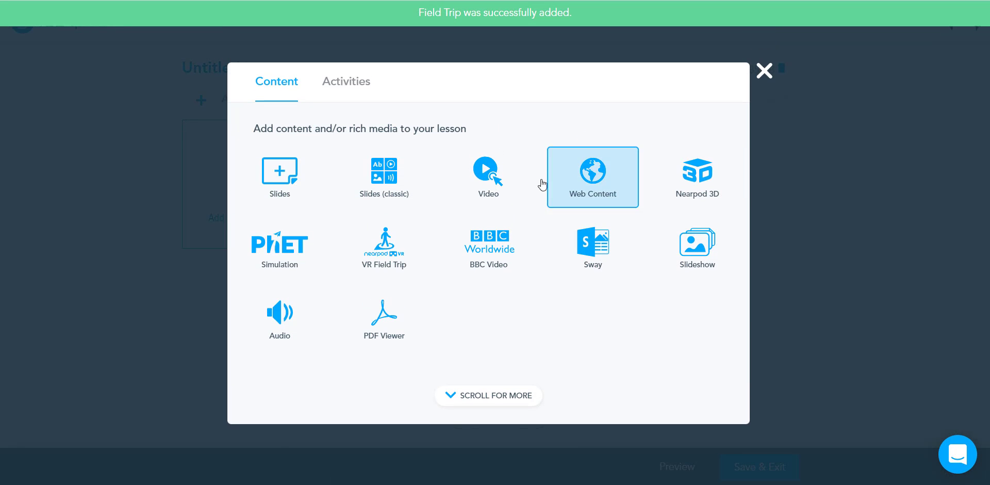
Add an Open-Ended Question activity and turn on Enable Student Audio Recordings.
click(489, 396)
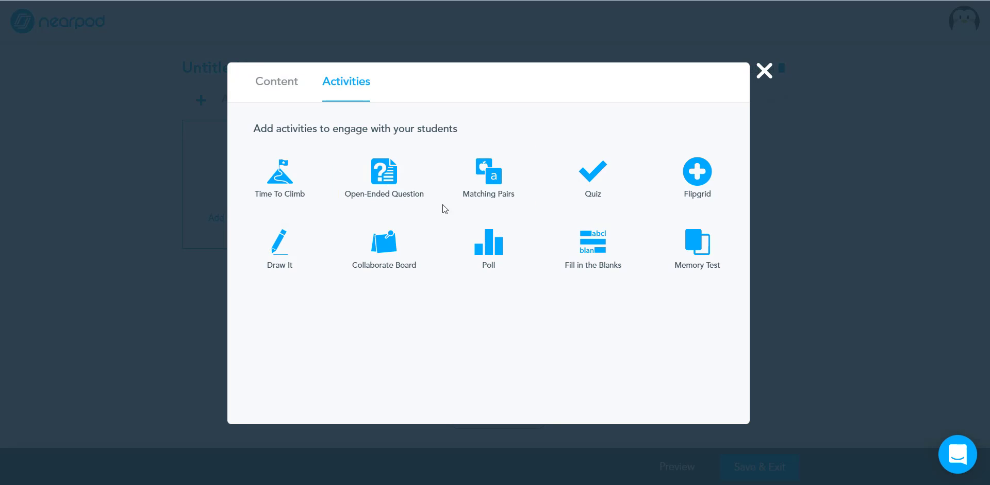
click(390, 180)
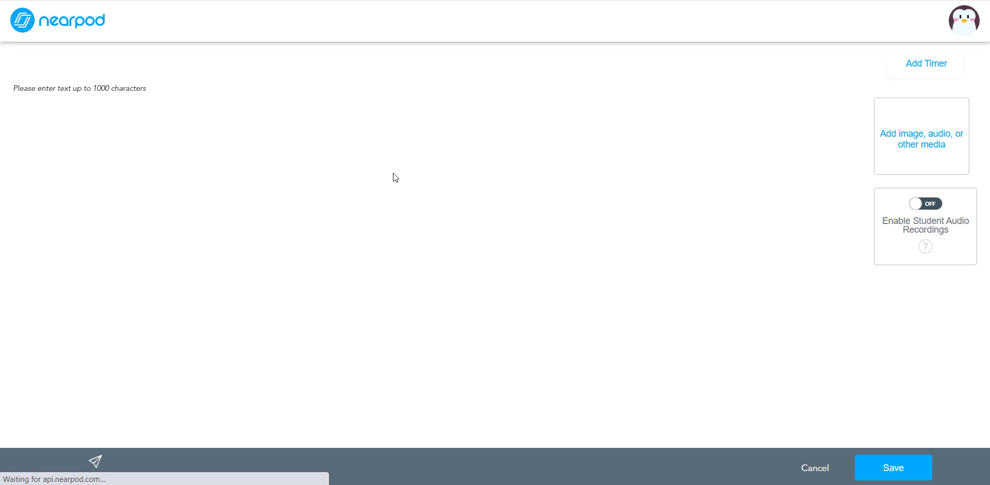
click(54, 124)
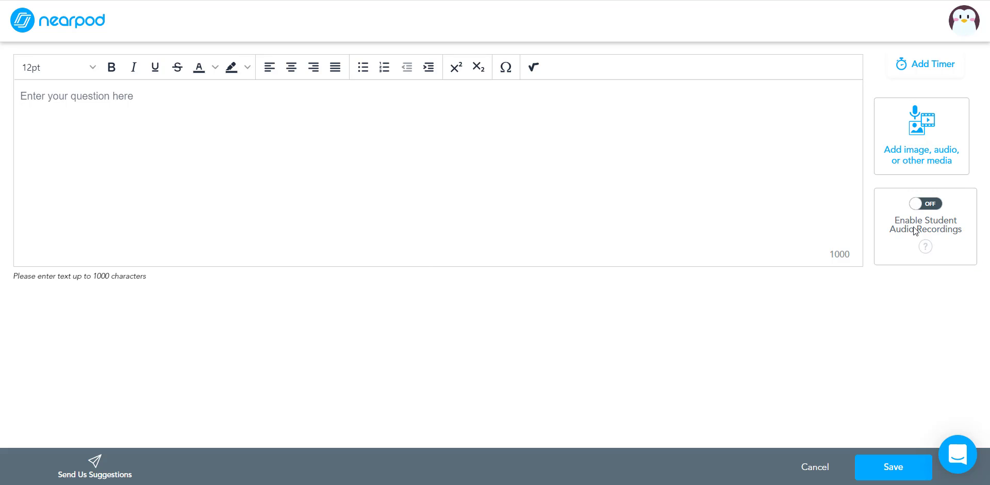
click(928, 207)
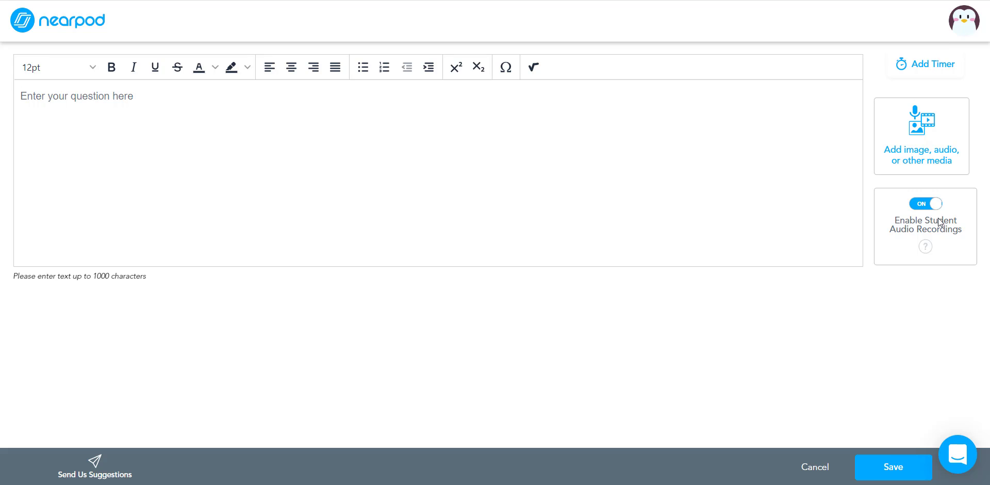
Enter the question "What color is the sky?" and save the activity.
click(151, 106)
text(What col)
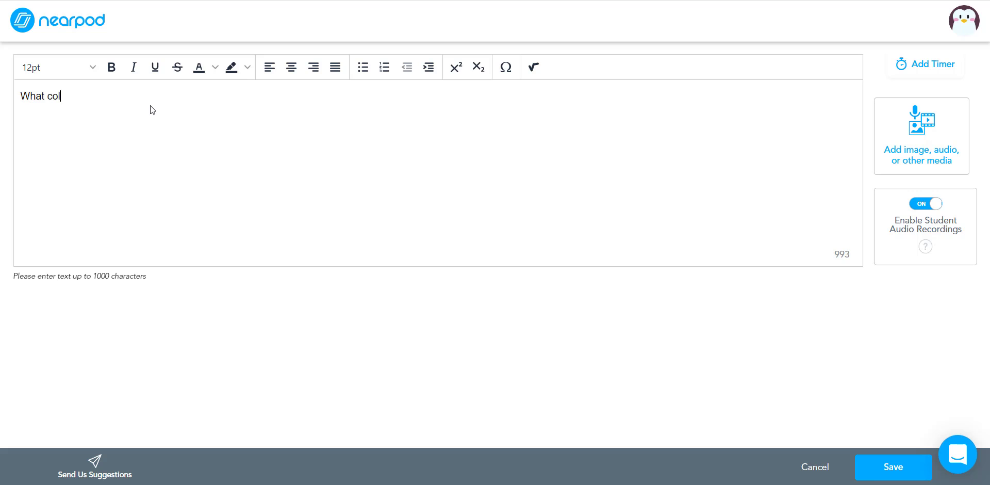
text(or is the sky?)
click(877, 464)
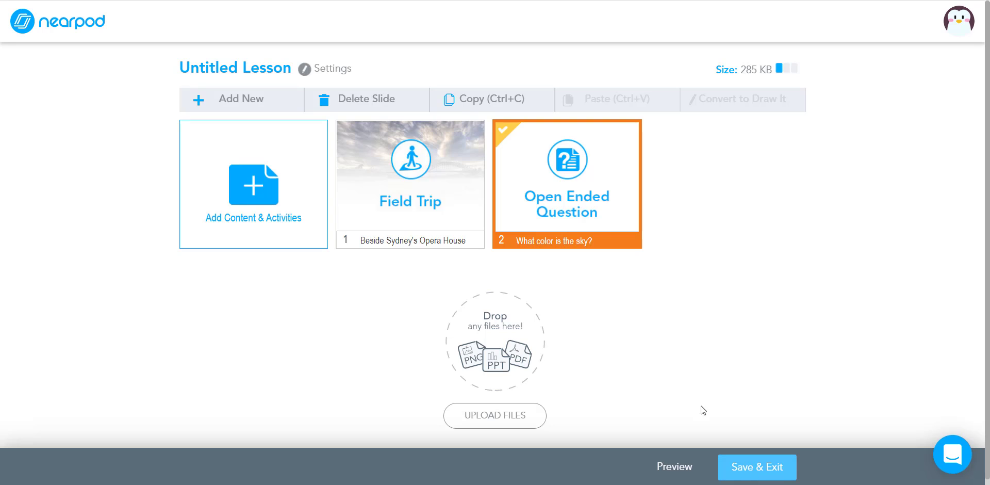
Rename the lesson to Example Presentation, then save and exit the editor.
click(279, 70)
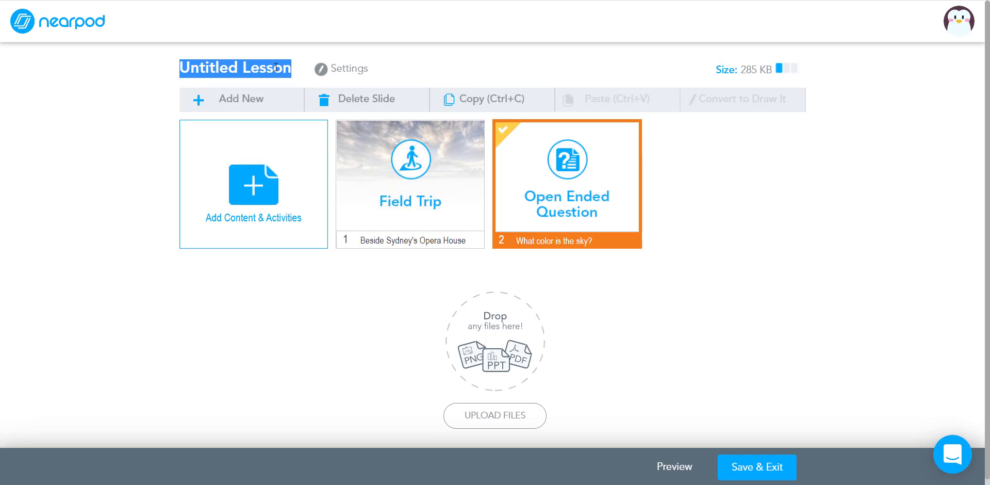
text(E)
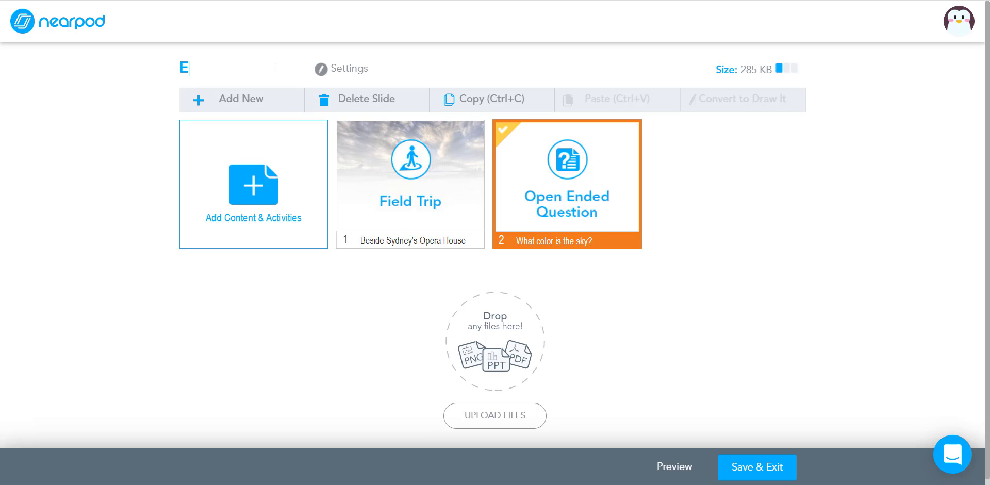
text(xample Presentation)
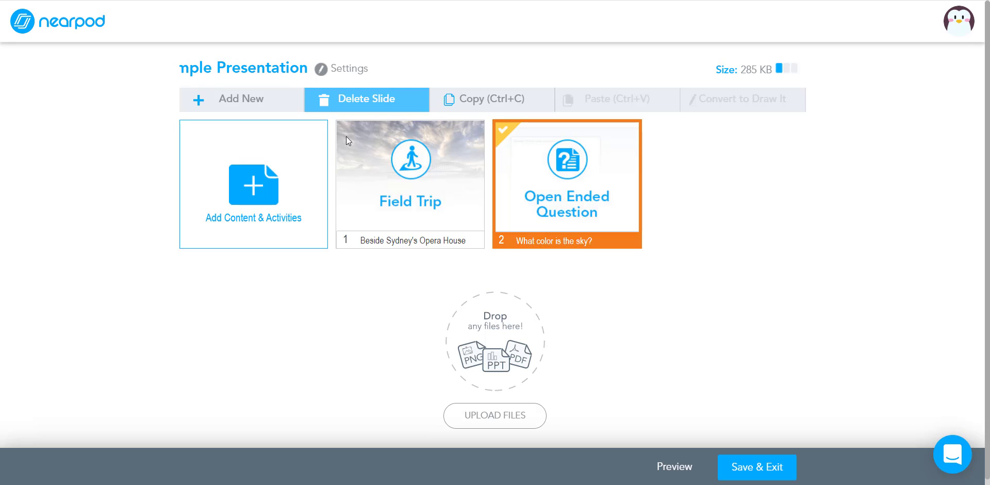
click(754, 469)
click(754, 469)
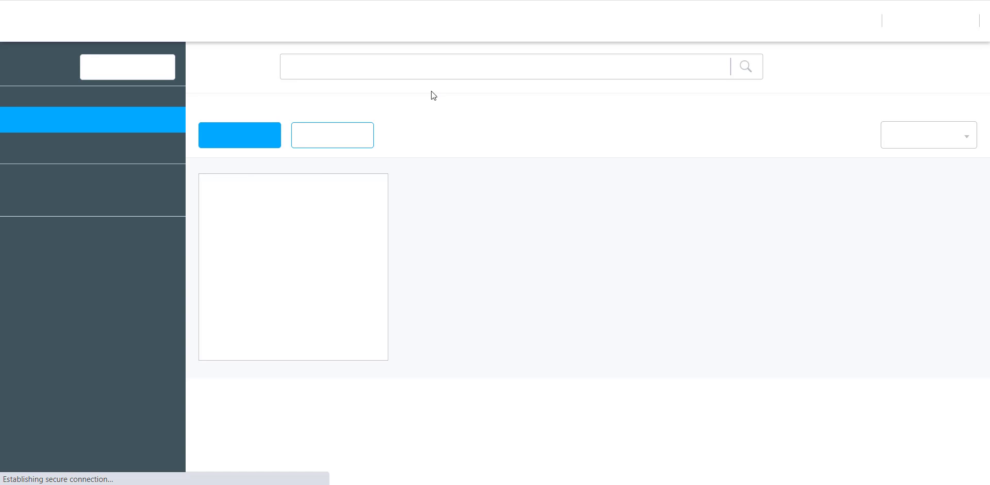
Launch the new lesson in Student-Paced mode and copy its join link.
mouse_move(497, 328)
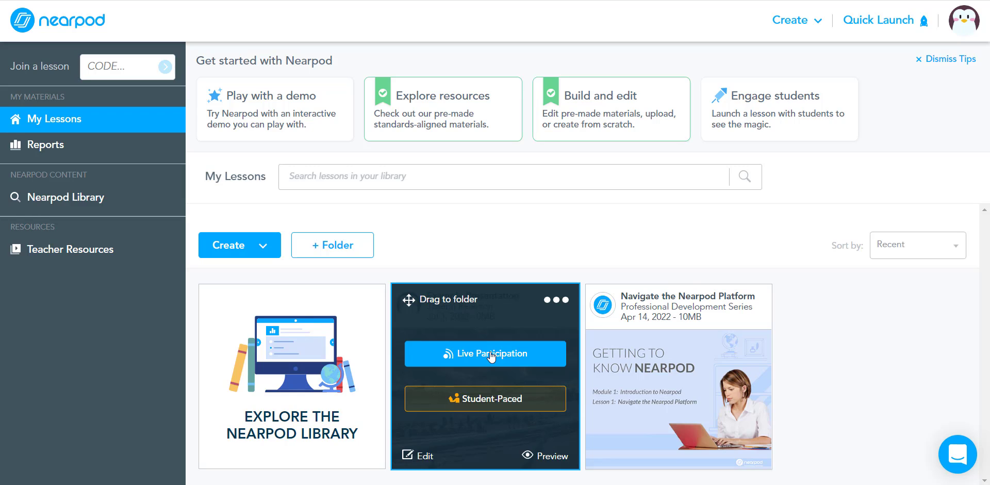
click(486, 402)
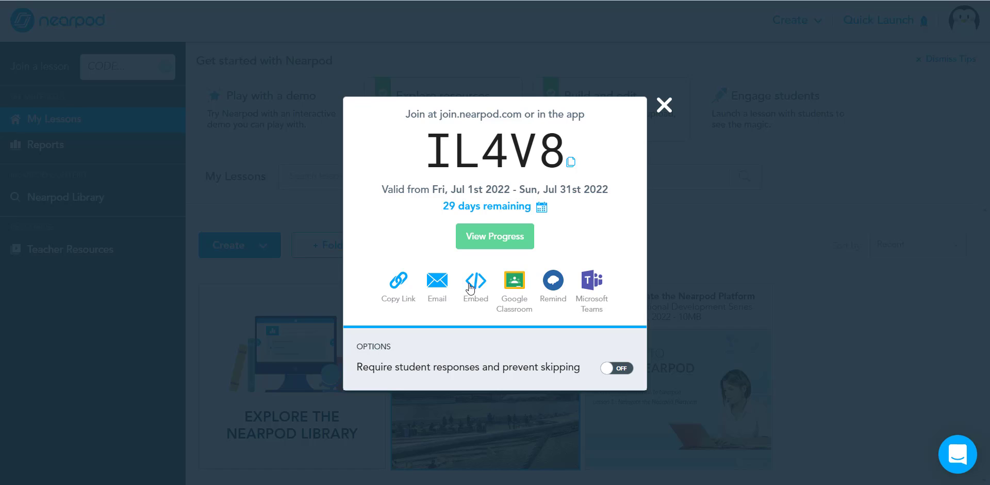
click(397, 279)
Open the copied lesson link in a new browser tab.
key(ctrl+t)
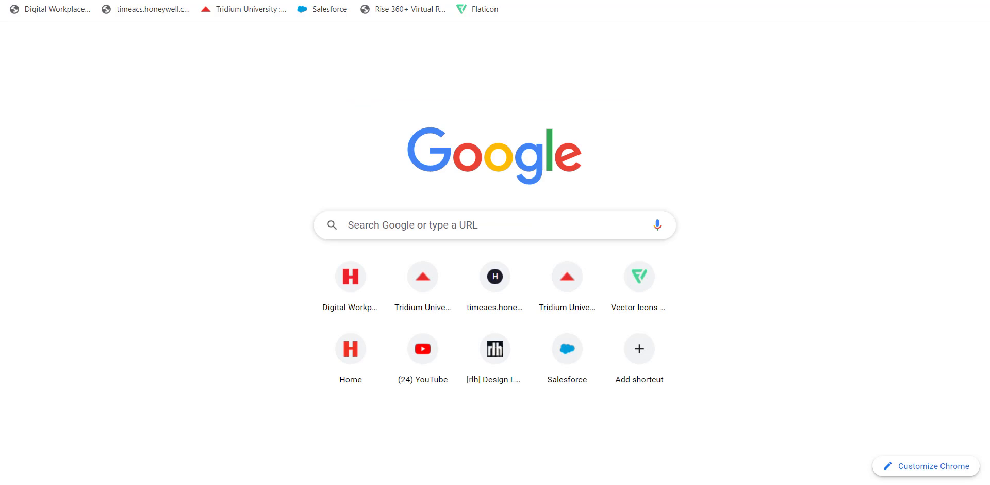
key(ctrl+v)
key(Return)
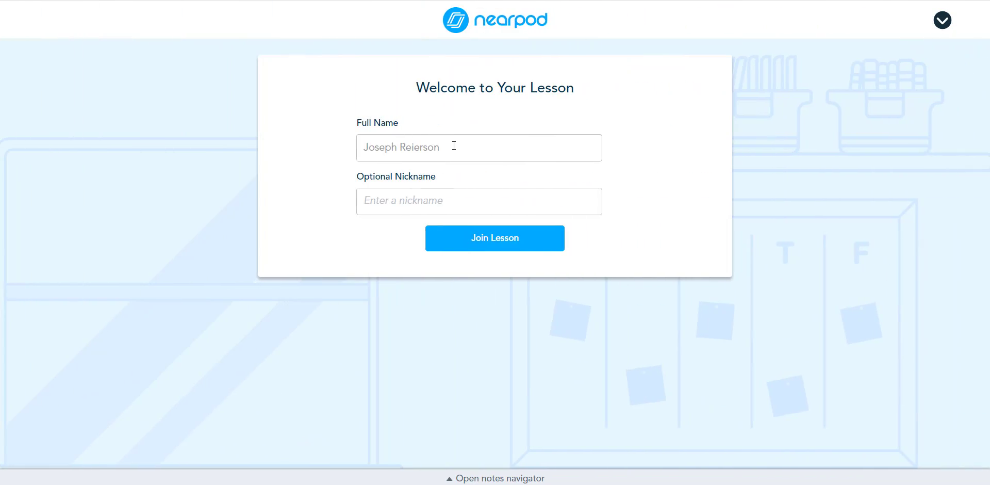
Join the lesson as a student with a nickname and pan around the Opera House panorama.
click(396, 197)
text(Joey)
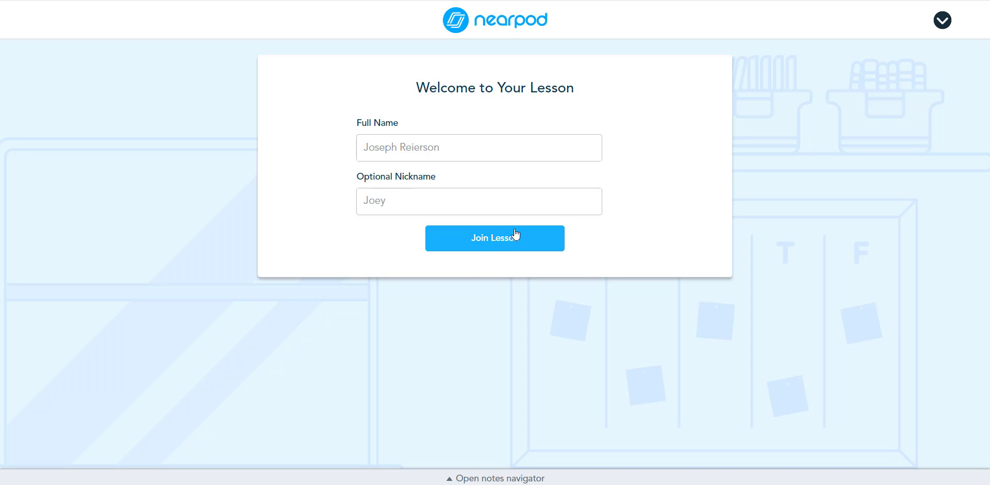
click(503, 243)
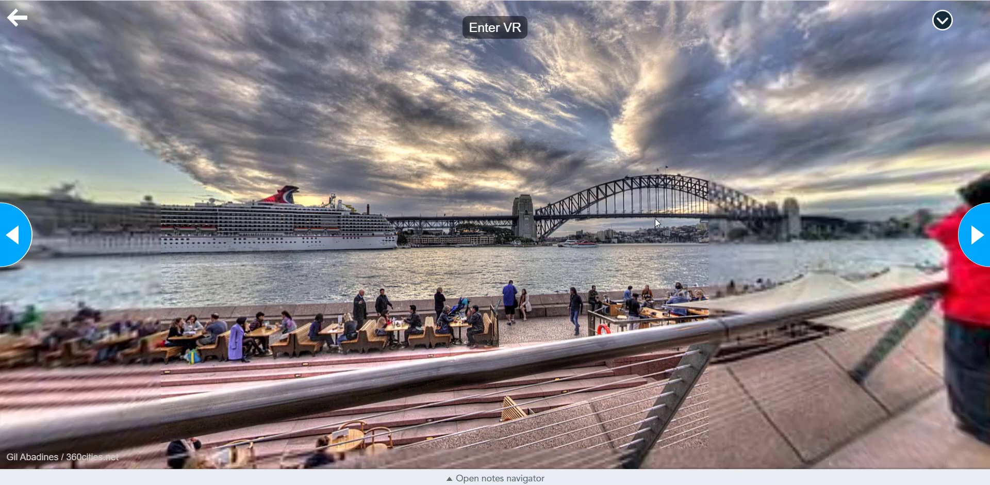
drag(655, 218, 304, 247)
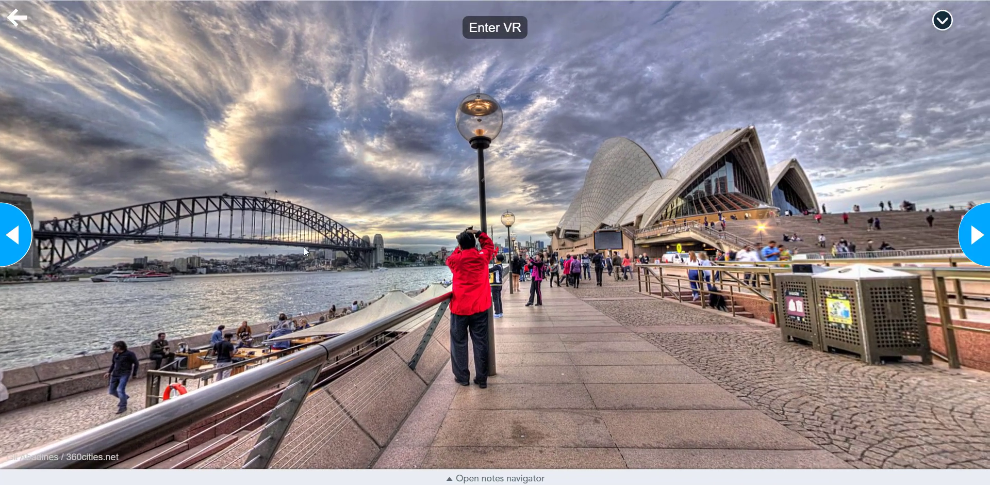
Continue panning around the Opera House panorama to view other directions of the scene.
drag(665, 206, 507, 236)
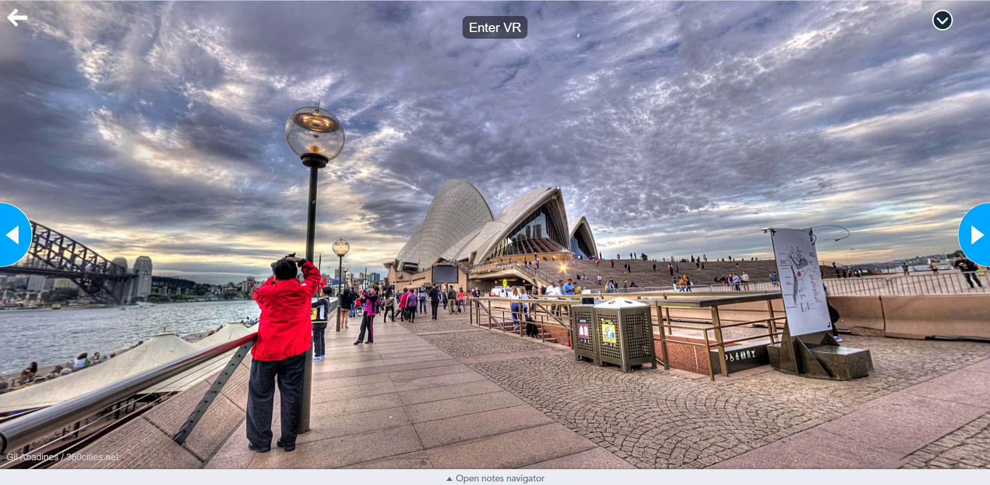
drag(576, 236, 427, 240)
scroll(432, 238, up, 5)
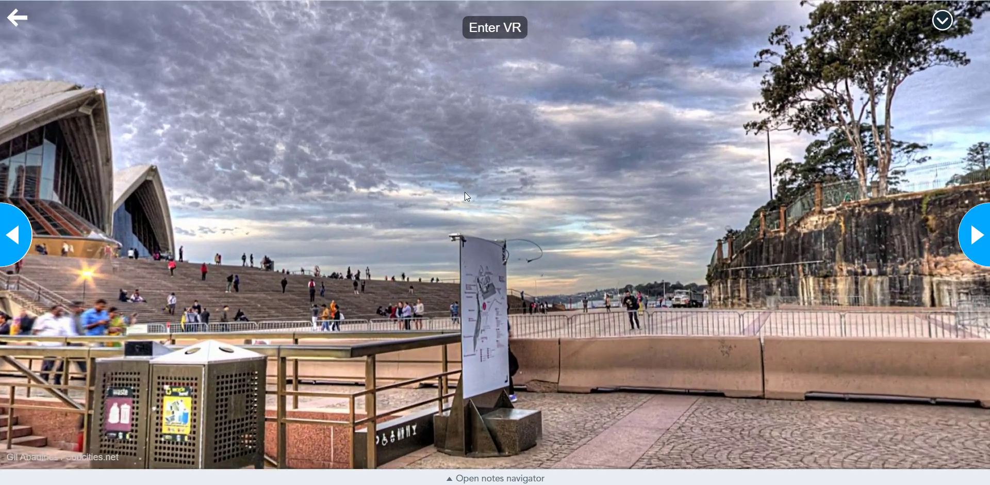
scroll(508, 273, down, 8)
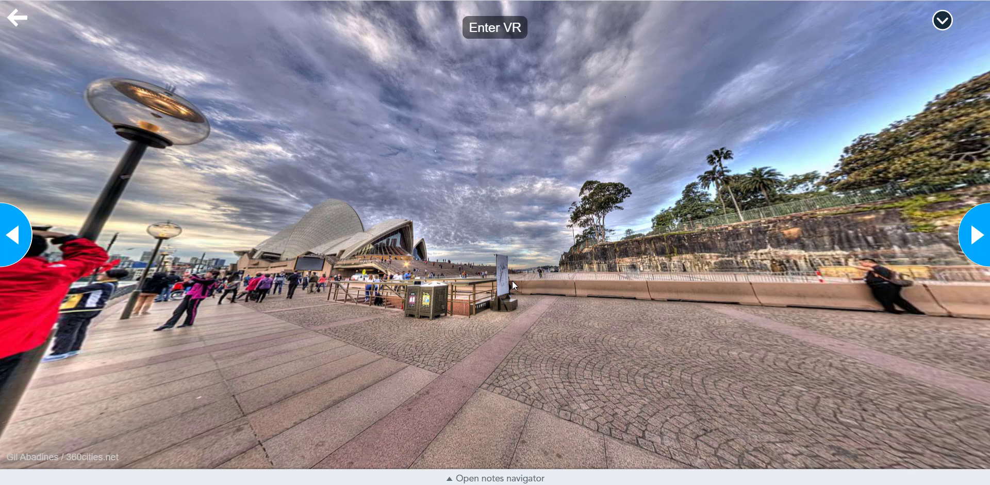
Advance to the open-ended question slide and open the question in the Immersive Reader.
click(975, 236)
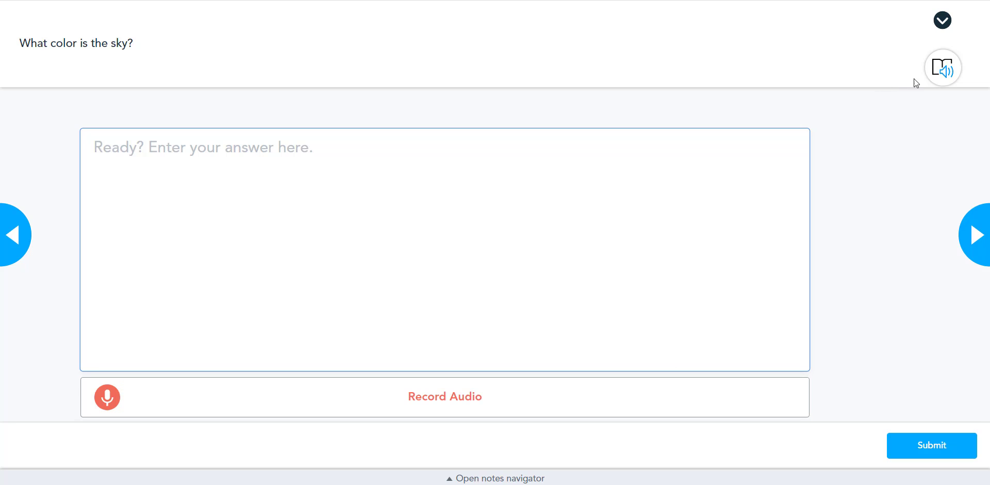
click(950, 71)
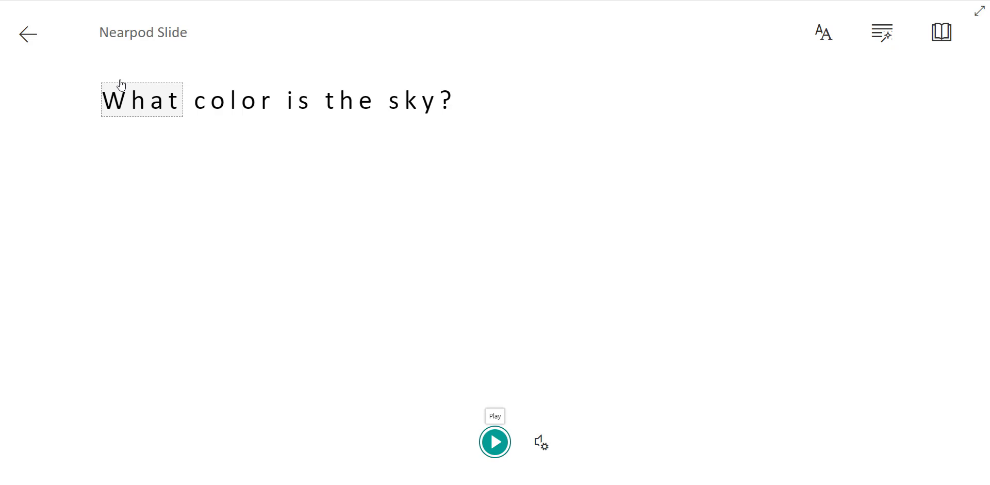
Select the question's words one by one to hear them and view their picture dictionary entries.
click(139, 103)
click(239, 105)
click(309, 107)
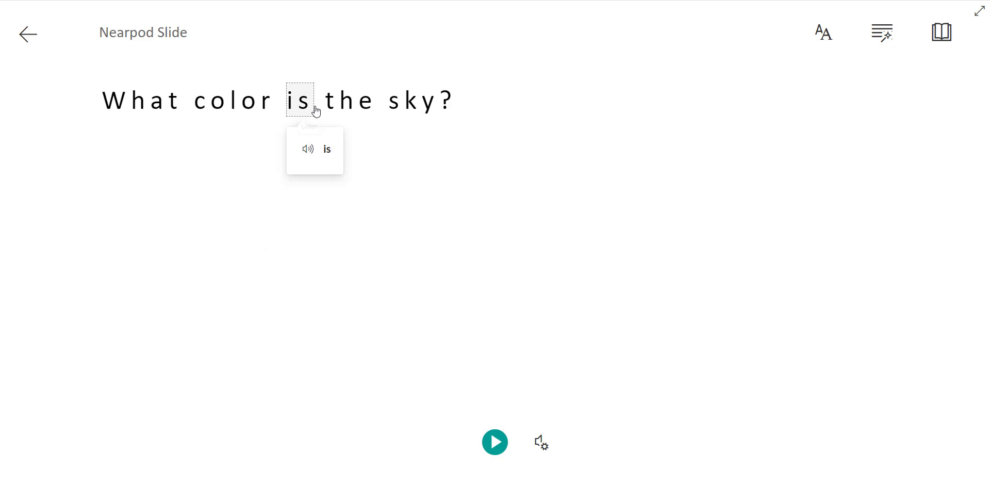
click(374, 107)
click(410, 106)
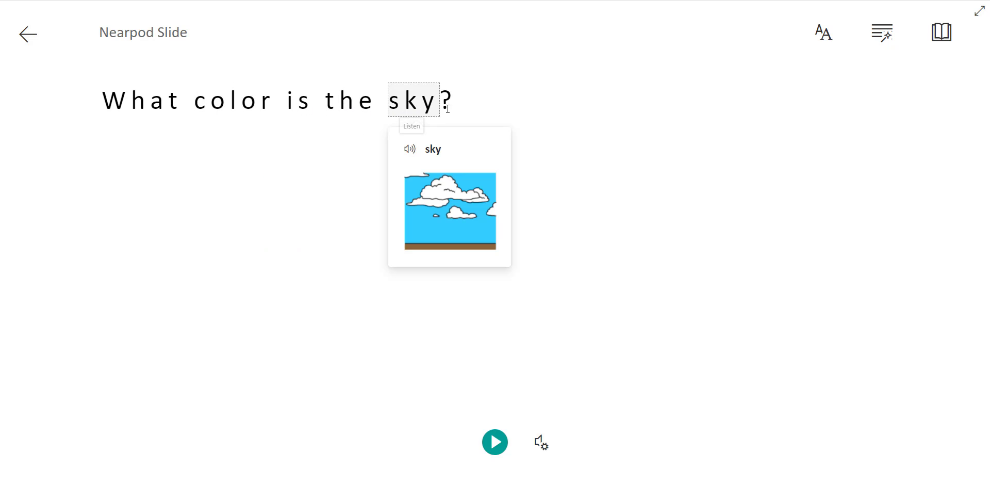
click(328, 133)
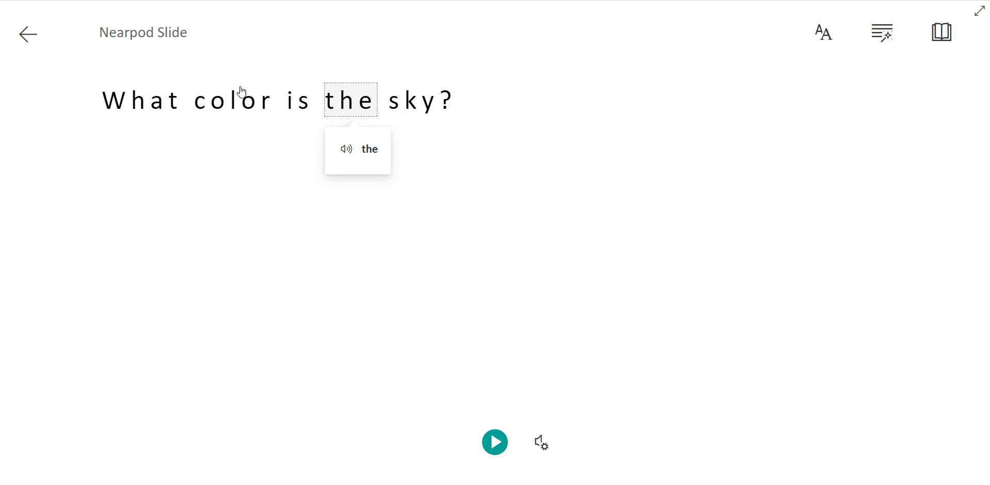
click(161, 113)
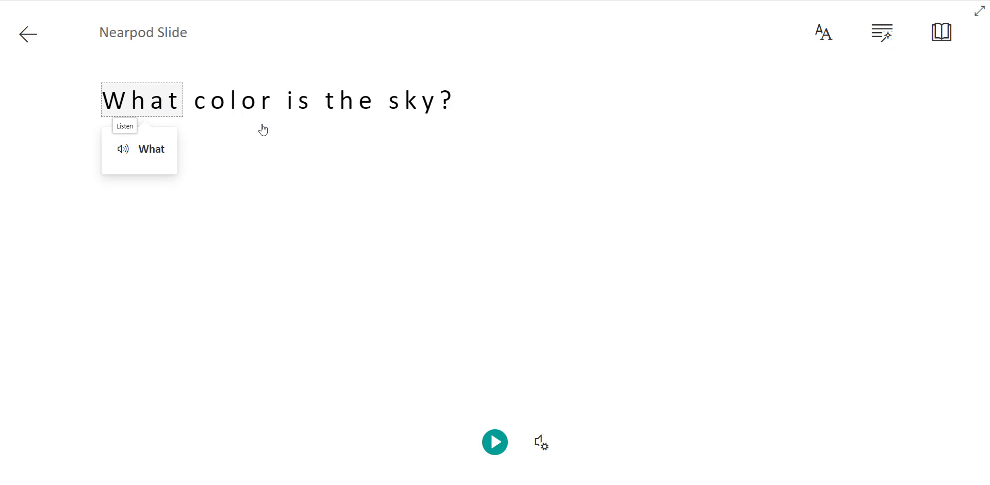
Set the Immersive Reader's translation language to Spanish (Mexico) in Reading Preferences and close the panel.
click(941, 41)
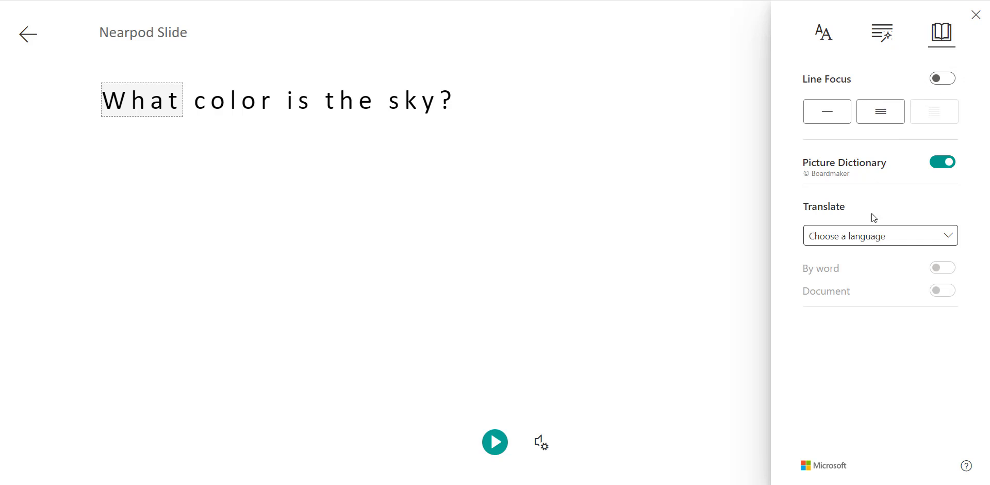
click(888, 233)
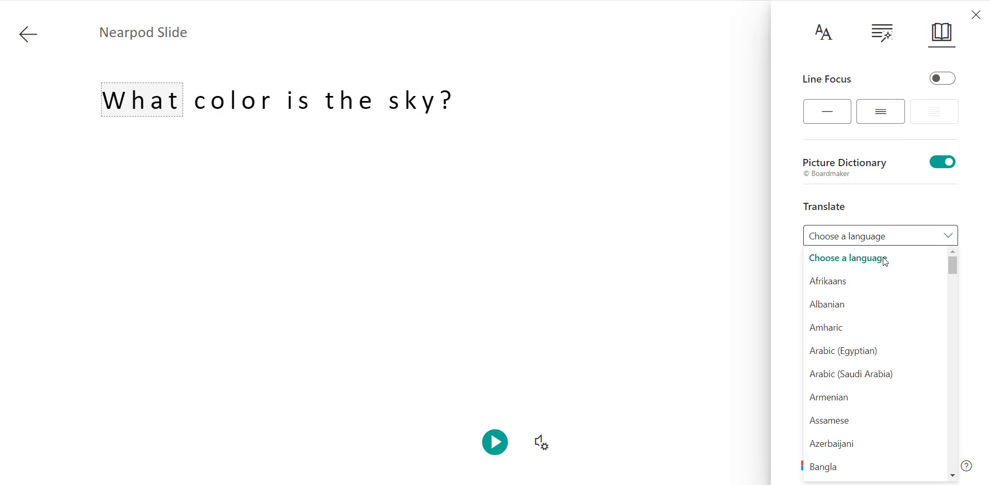
scroll(883, 257, down, 6)
scroll(884, 264, down, 10)
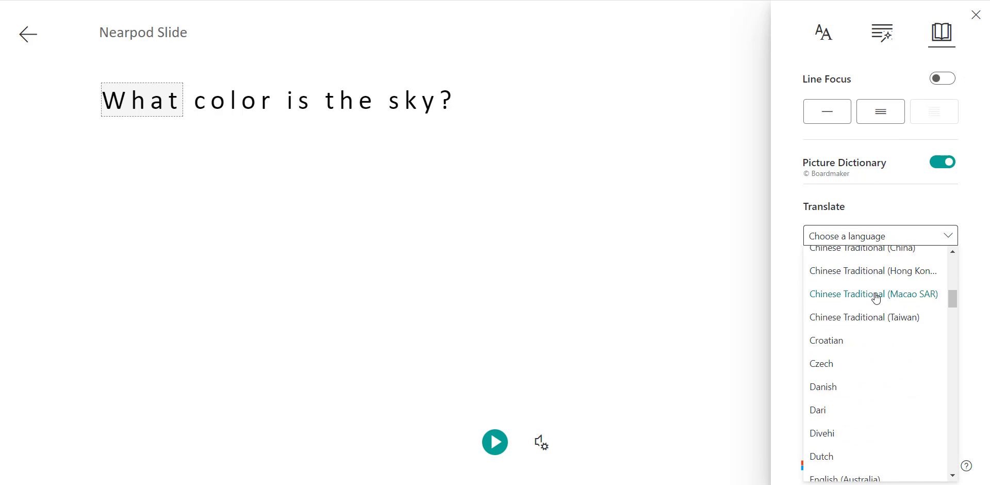
scroll(875, 299, down, 10)
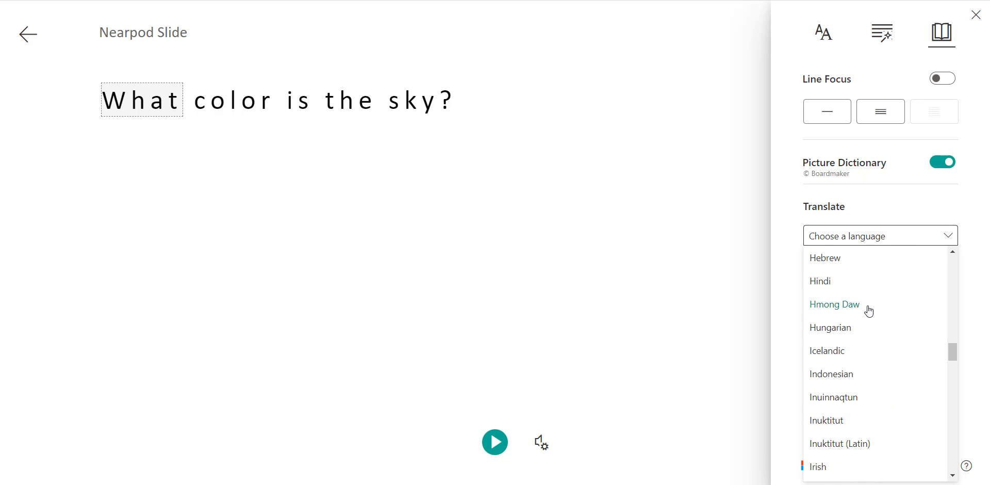
scroll(874, 321, down, 10)
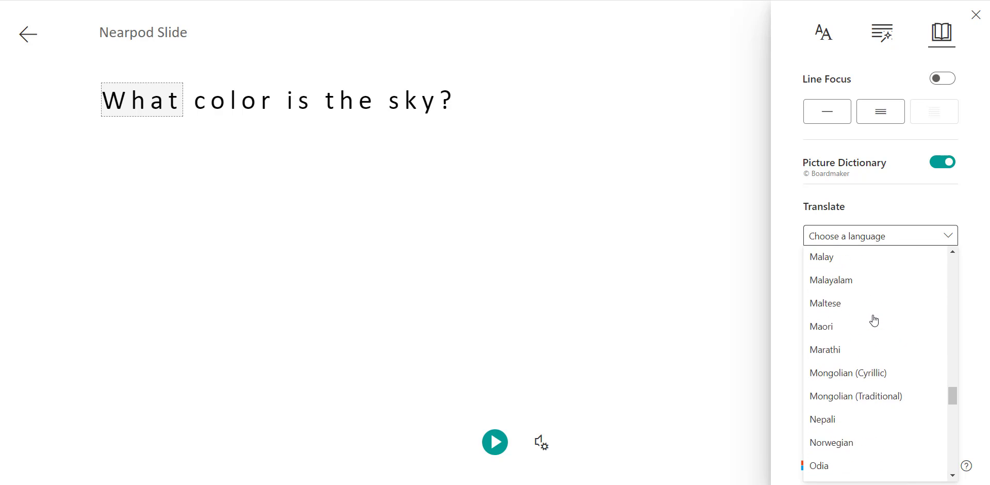
scroll(875, 318, down, 5)
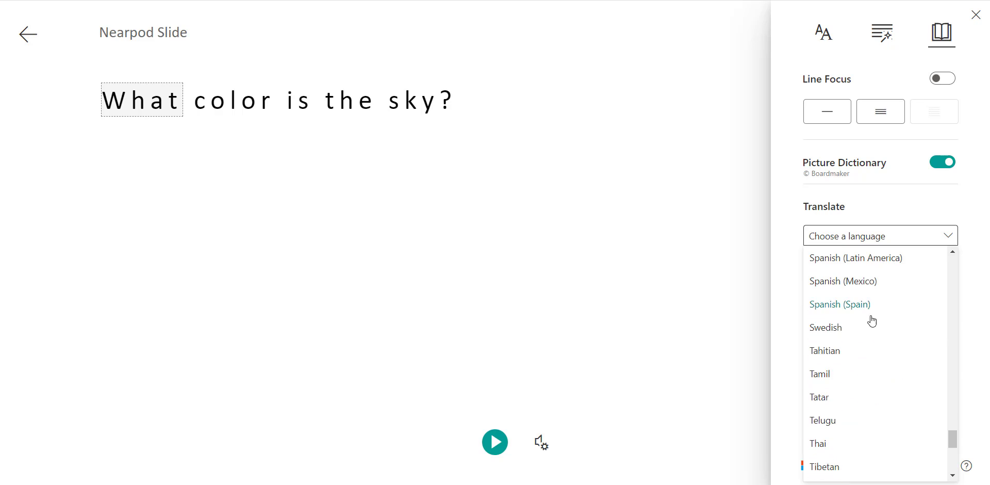
scroll(877, 300, up, 2)
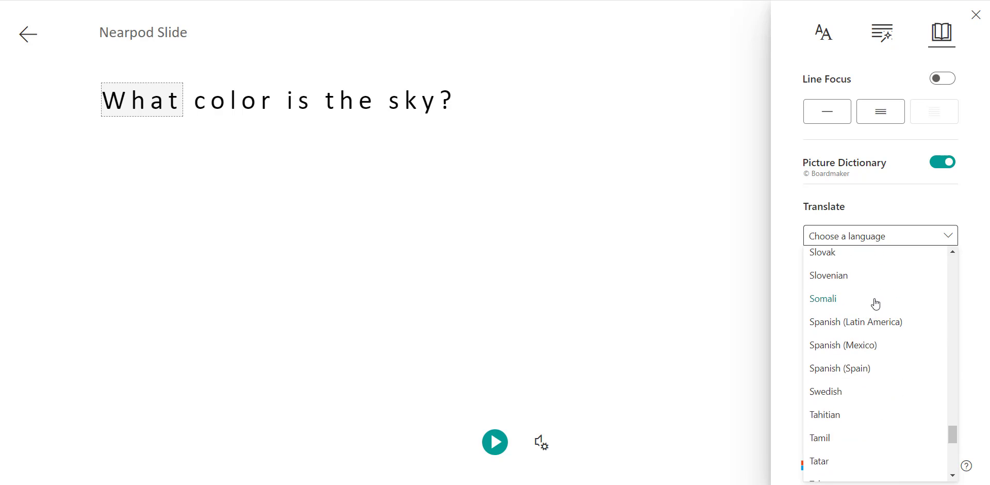
click(849, 347)
click(976, 16)
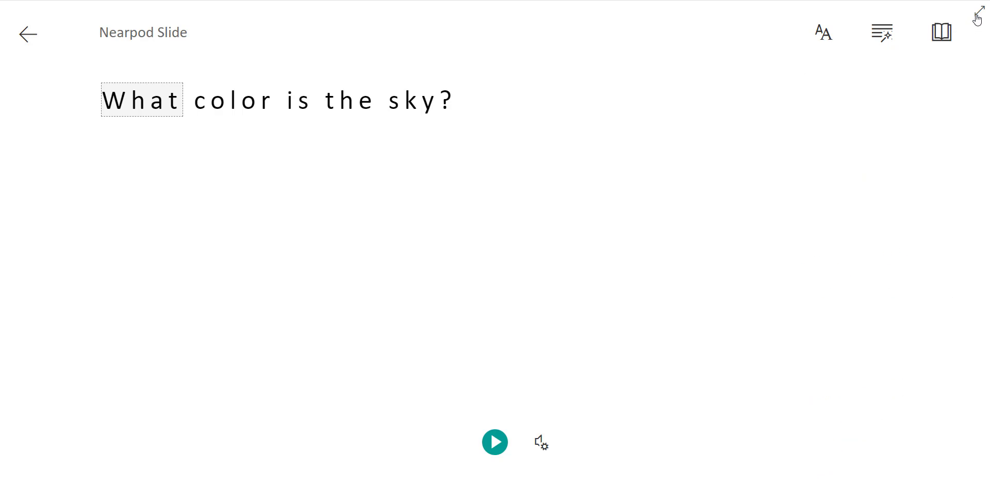
Select the question's words to view their Spanish translations, then exit the Immersive Reader.
click(150, 101)
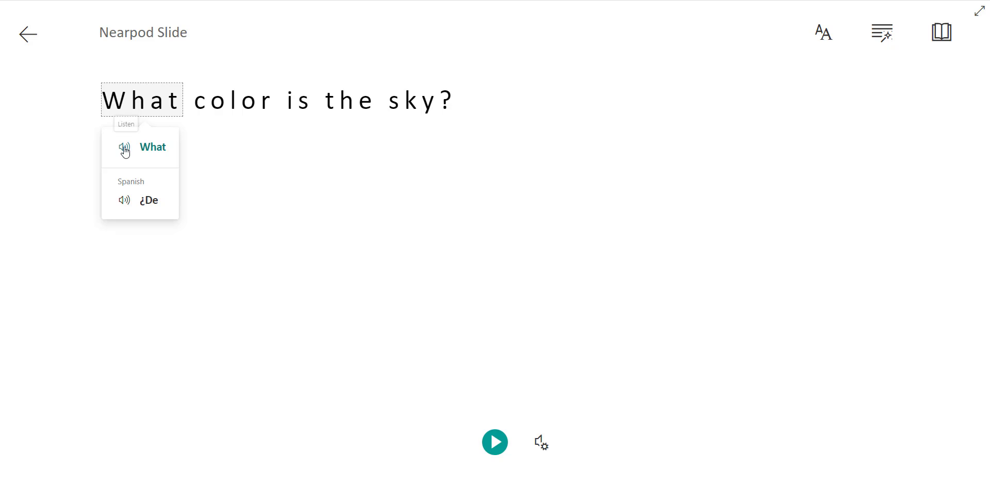
click(201, 99)
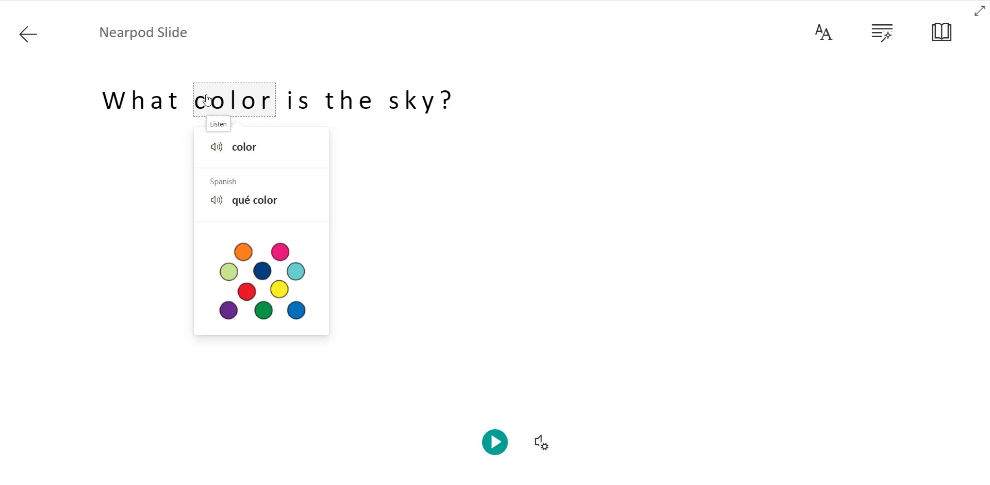
click(313, 108)
click(344, 107)
click(412, 109)
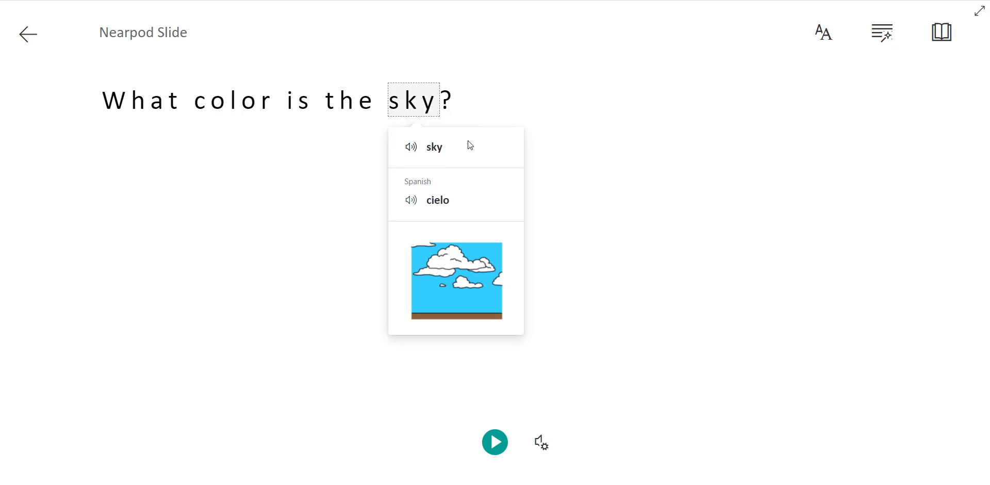
click(28, 34)
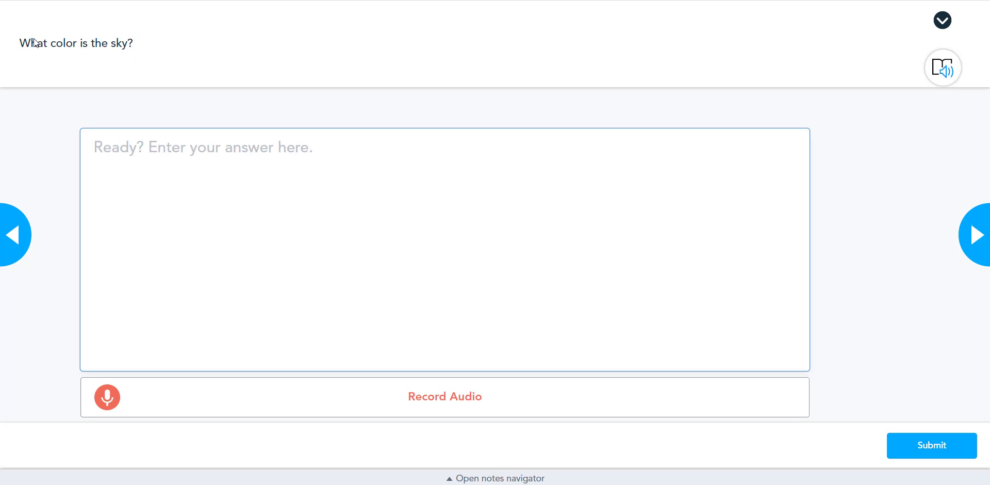